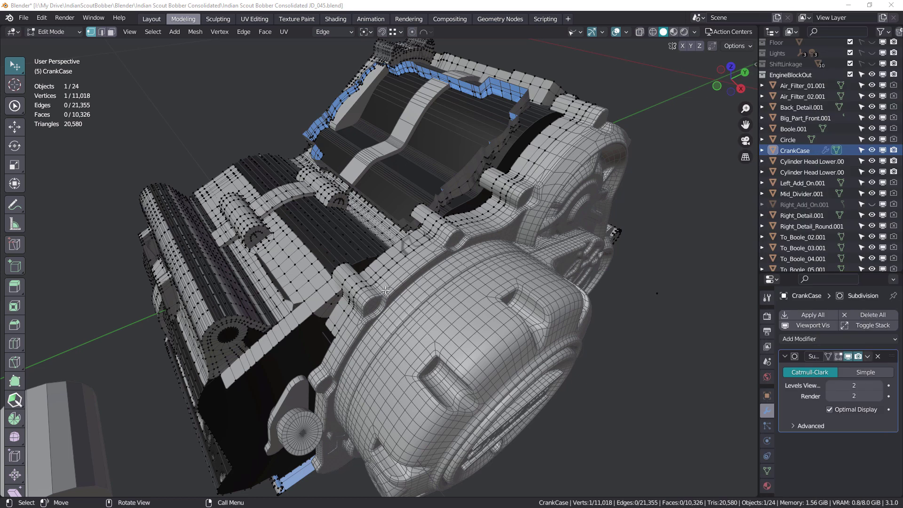
Step: Orbit around the CrankCase and zoom in on the folded corner
{"action": "middle_click_drag", "start_coordinate": [376, 294], "coordinate": [384, 272]}
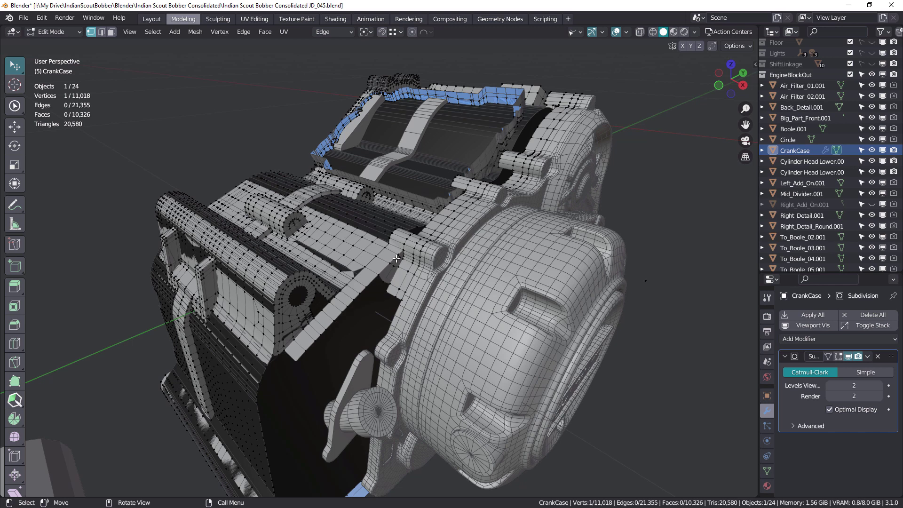
{"action": "scroll", "coordinate": [404, 258], "scroll_direction": "up", "scroll_amount": 10}
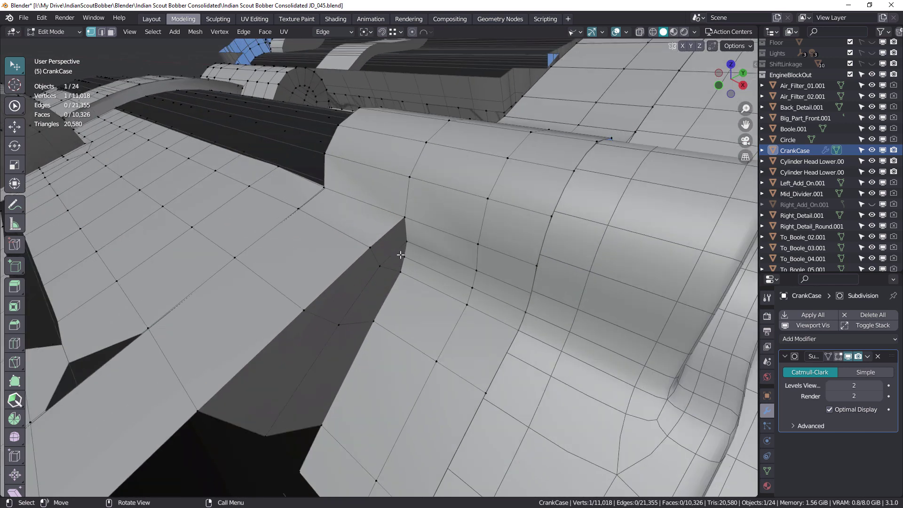
Step: Orbit and zoom around the crankcase boss and fold corner to inspect it from several angles
{"action": "middle_click_drag", "start_coordinate": [401, 255], "coordinate": [401, 217]}
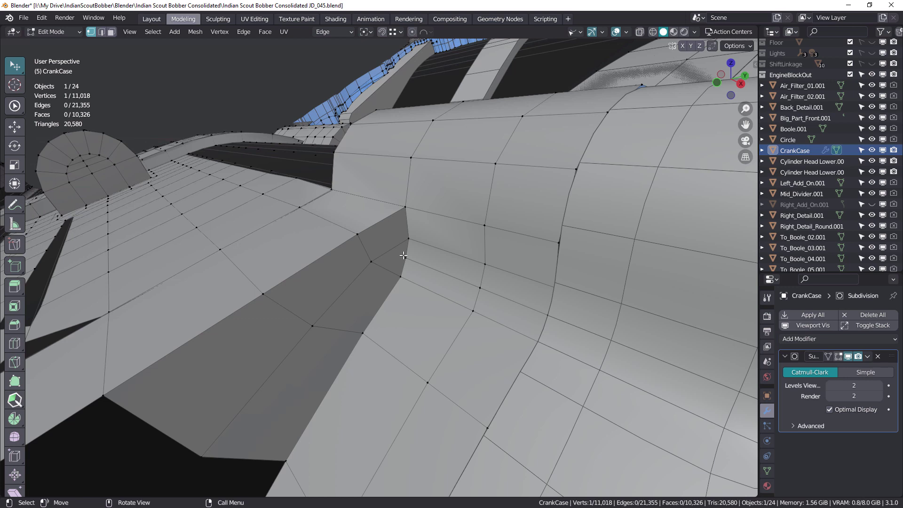
{"action": "scroll", "coordinate": [404, 255], "scroll_direction": "down", "scroll_amount": 8}
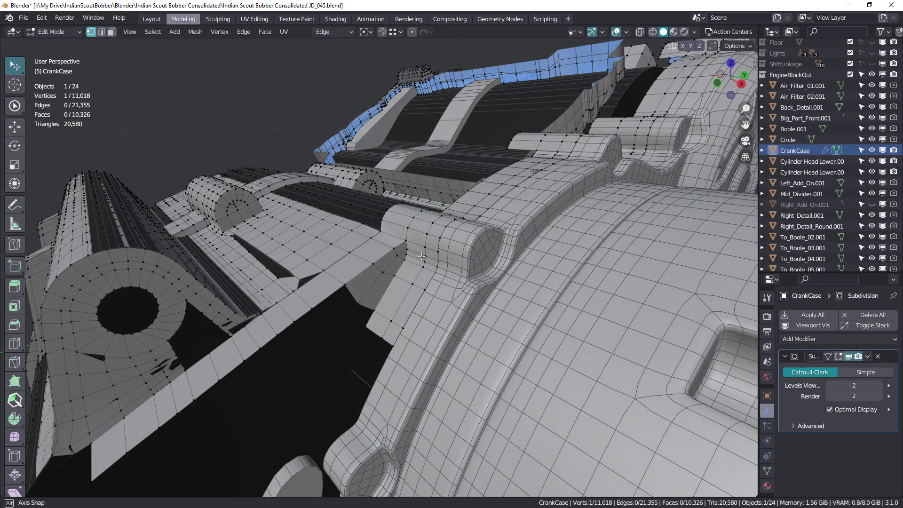
{"action": "scroll", "coordinate": [418, 234], "scroll_direction": "down", "scroll_amount": 5}
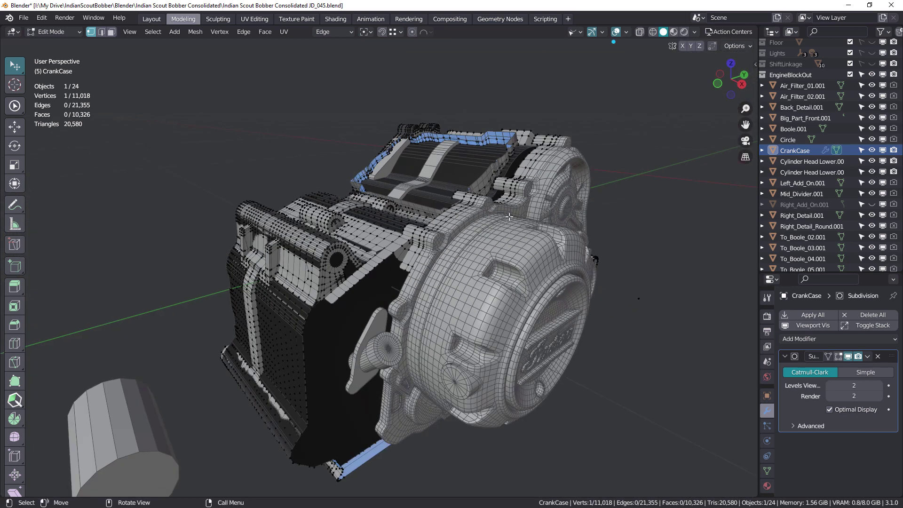
{"action": "scroll", "coordinate": [434, 242], "scroll_direction": "up", "scroll_amount": 8}
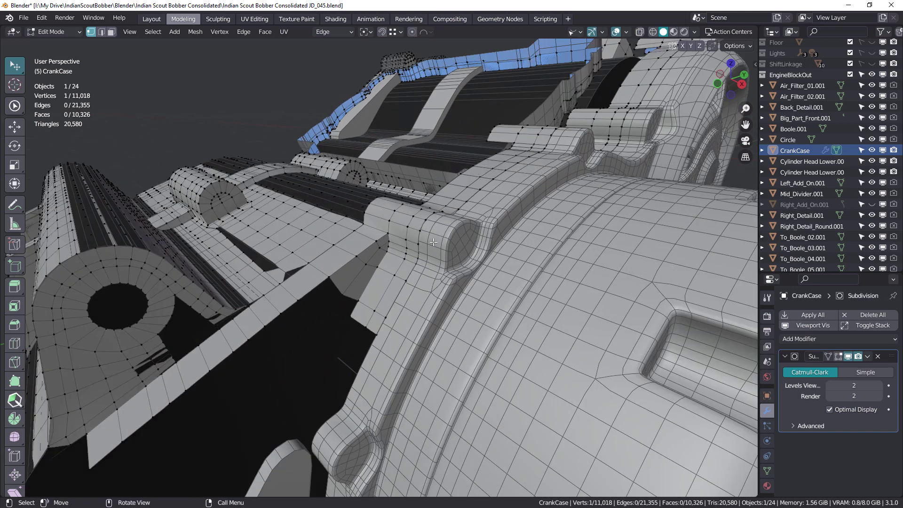
{"action": "scroll", "coordinate": [434, 242], "scroll_direction": "down", "scroll_amount": 3}
{"action": "scroll", "coordinate": [434, 242], "scroll_direction": "up", "scroll_amount": 2}
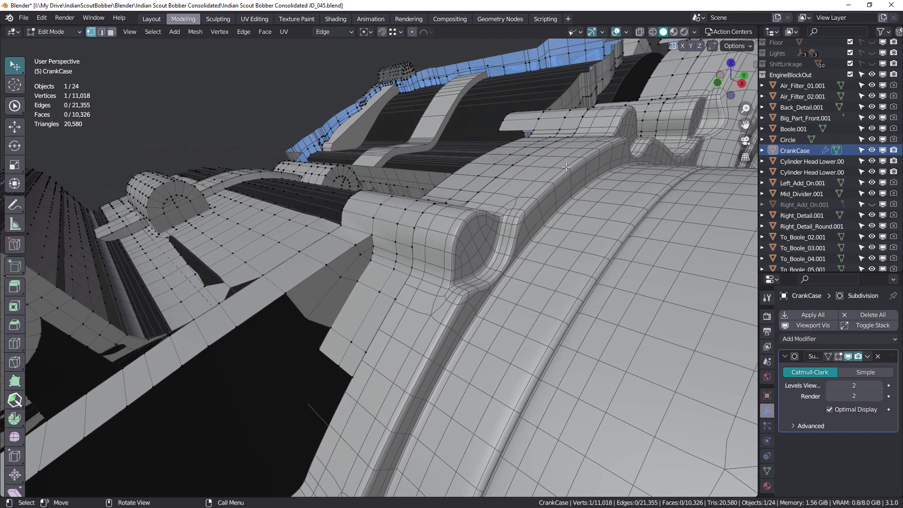
{"action": "middle_click_drag", "start_coordinate": [443, 302], "coordinate": [387, 220]}
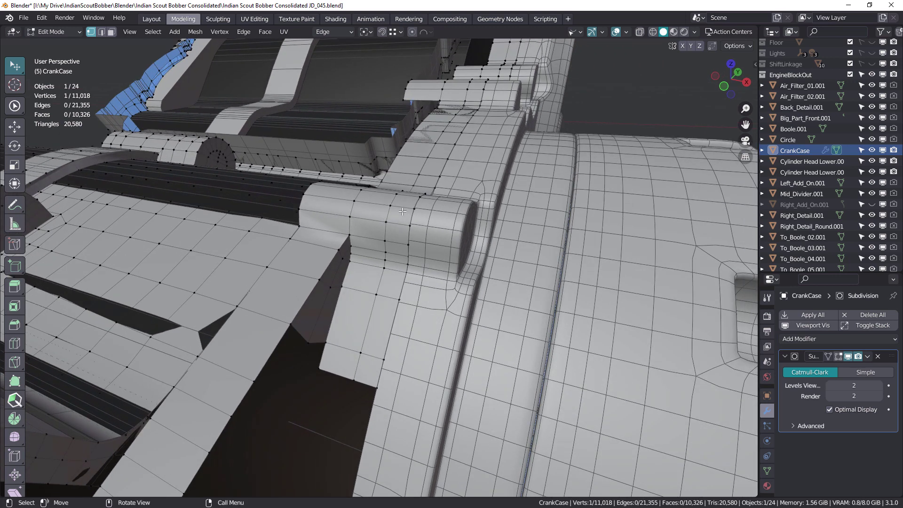
{"action": "scroll", "coordinate": [392, 212], "scroll_direction": "down", "scroll_amount": 3}
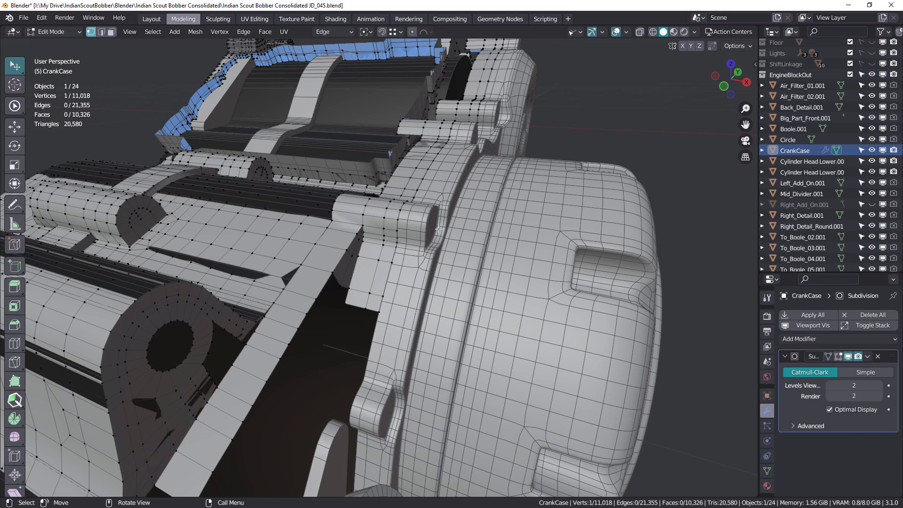
{"action": "middle_click_drag", "start_coordinate": [439, 229], "coordinate": [389, 260]}
{"action": "scroll", "coordinate": [414, 245], "scroll_direction": "up", "scroll_amount": 4}
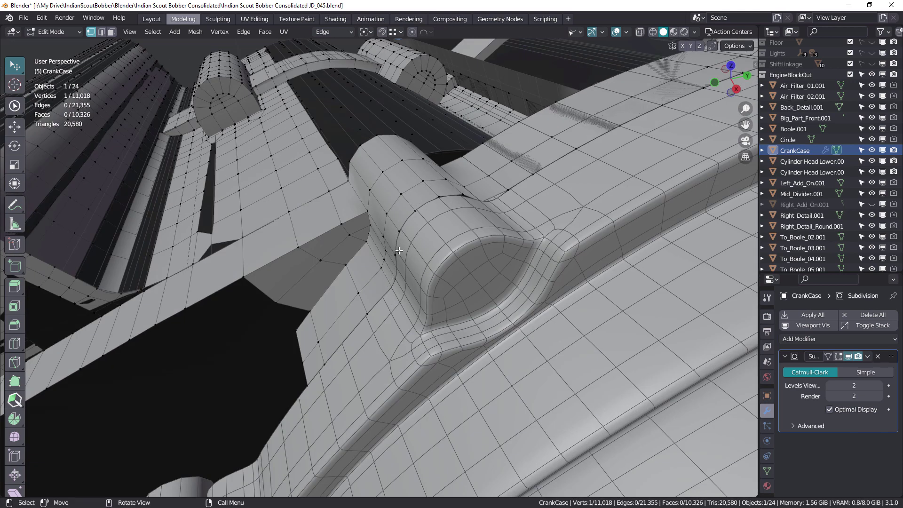
{"action": "middle_click_drag", "start_coordinate": [405, 250], "coordinate": [345, 283]}
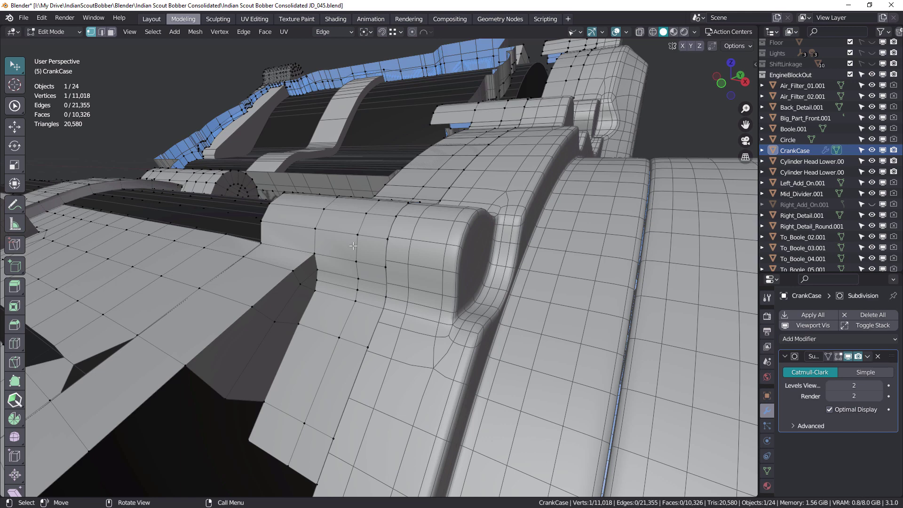
Step: Compare the smoothed Object Mode surface with the Edit Mode cage around the corner
{"action": "key", "text": "Tab"}
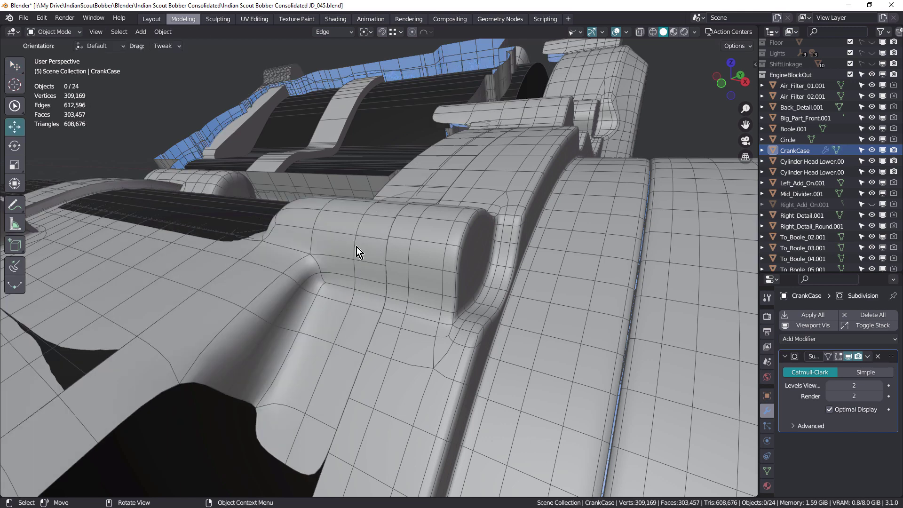
{"action": "middle_click_drag", "start_coordinate": [362, 250], "coordinate": [451, 251]}
{"action": "scroll", "coordinate": [461, 225], "scroll_direction": "up", "scroll_amount": 4}
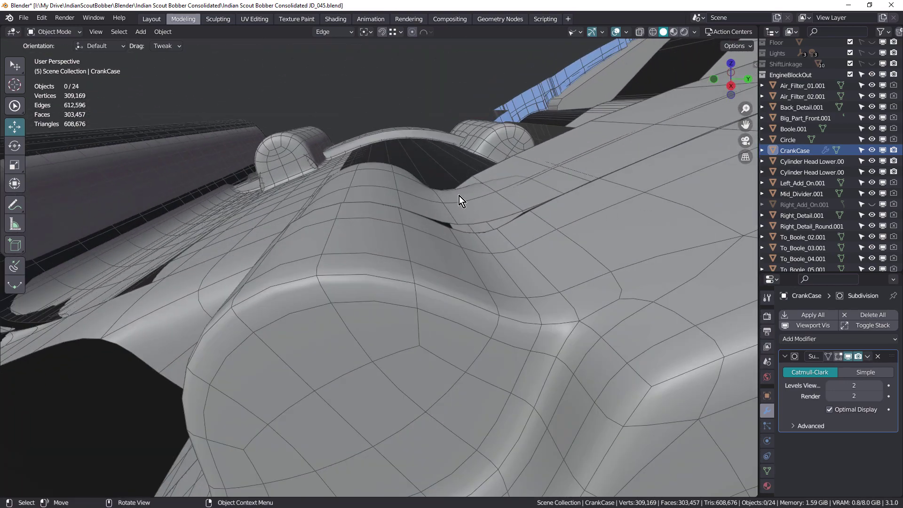
{"action": "middle_click_drag", "start_coordinate": [459, 195], "coordinate": [371, 282]}
{"action": "key", "text": "Tab"}
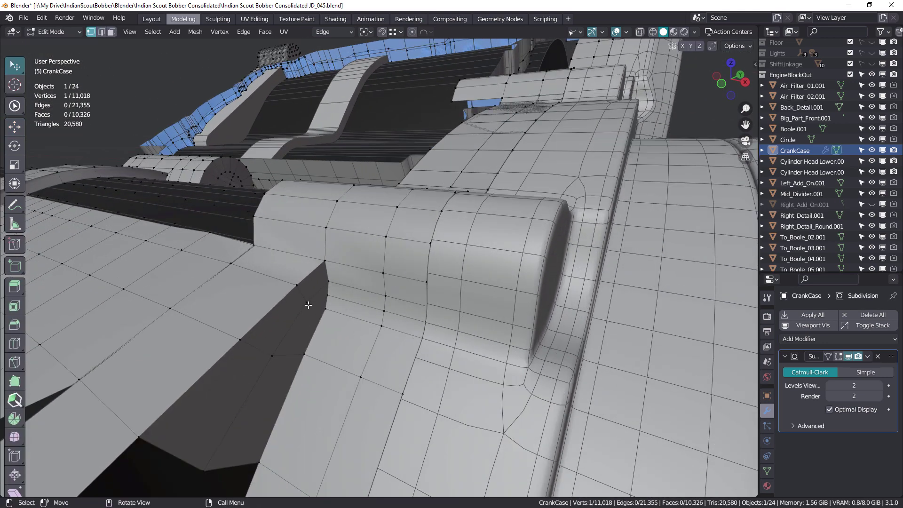
{"action": "key", "text": "Tab"}
{"action": "scroll", "coordinate": [334, 298], "scroll_direction": "up", "scroll_amount": 2}
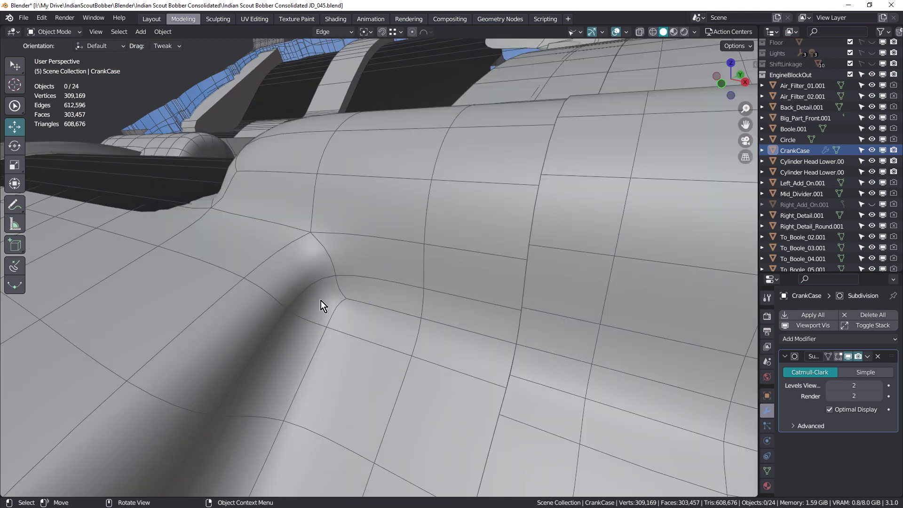
{"action": "key", "text": "Tab"}
{"action": "middle_click_drag", "start_coordinate": [321, 303], "coordinate": [340, 292]}
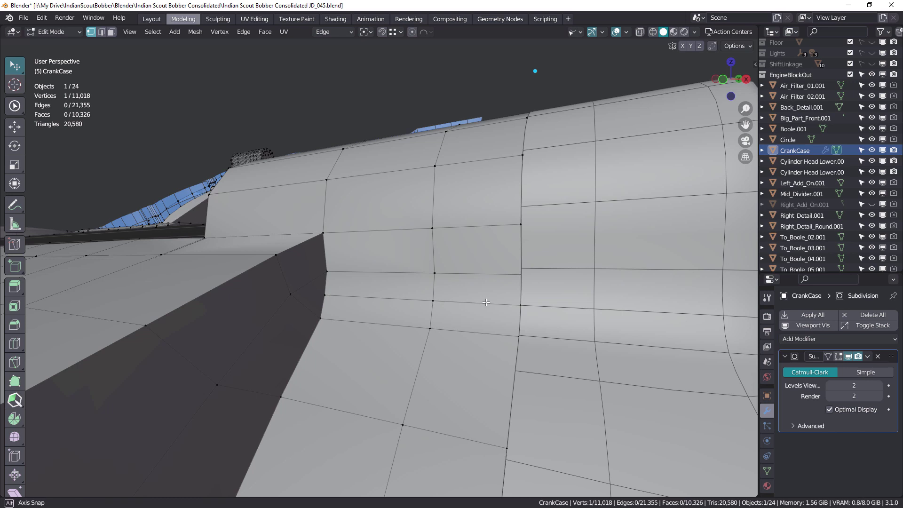
{"action": "middle_click_drag", "start_coordinate": [427, 299], "coordinate": [545, 278]}
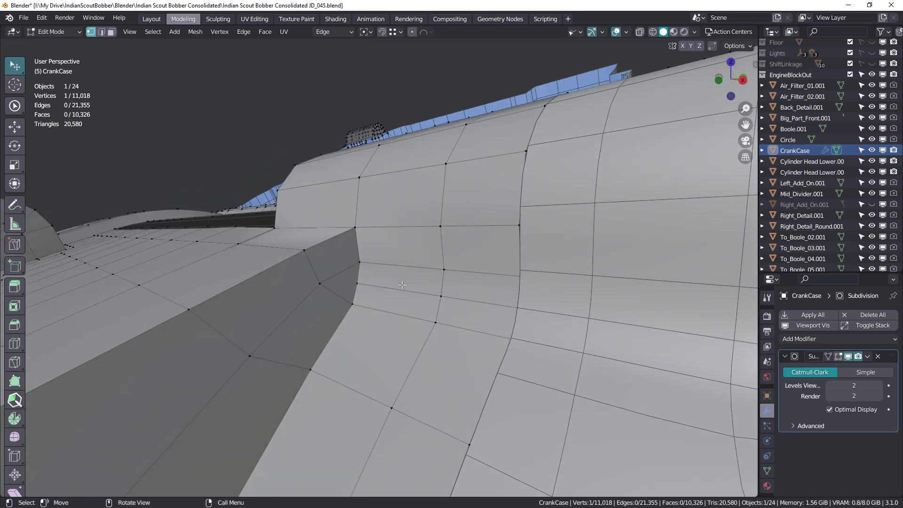
Step: Vertex-slide the pole vertex to smooth the fold, then preview the result in Object Mode
{"action": "key", "text": "g"}
{"action": "left_click", "coordinate": [376, 287]}
{"action": "key", "text": "Tab"}
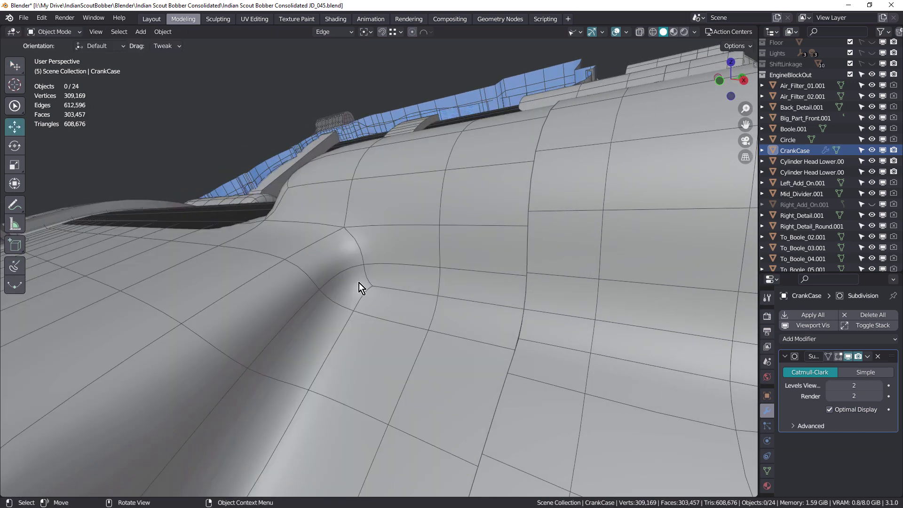
{"action": "middle_click_drag", "start_coordinate": [359, 283], "coordinate": [334, 315]}
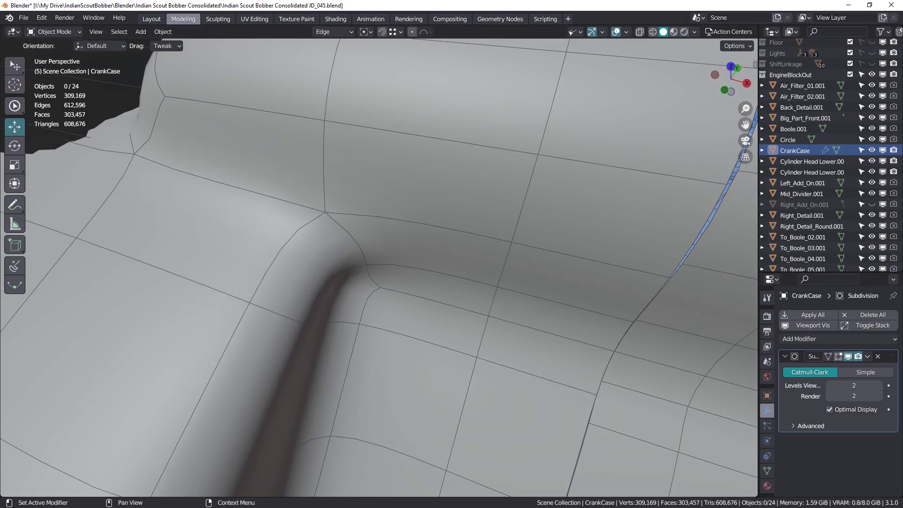
Step: Apply the existing Subdivision modifier and check the resulting mesh density in Edit Mode
{"action": "left_click", "coordinate": [867, 357]}
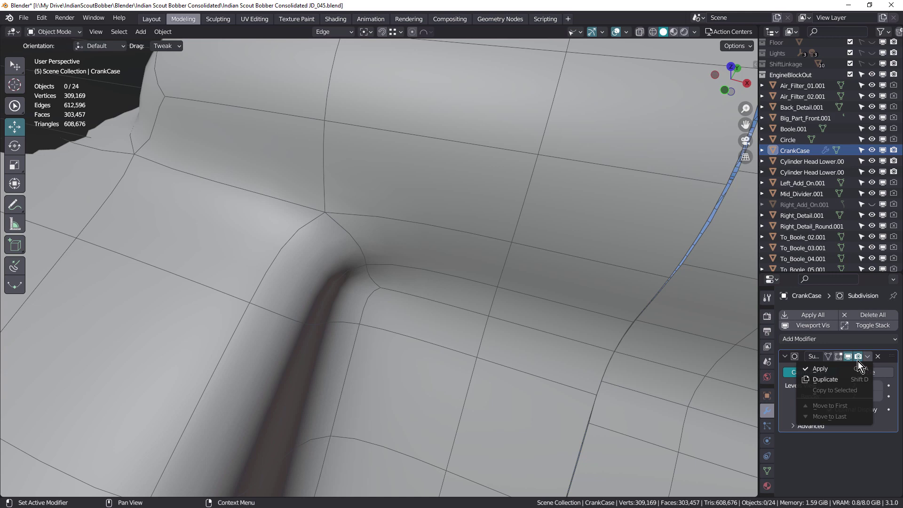
{"action": "left_click", "coordinate": [841, 369]}
{"action": "middle_click_drag", "start_coordinate": [497, 326], "coordinate": [371, 267]}
{"action": "key", "text": "Tab"}
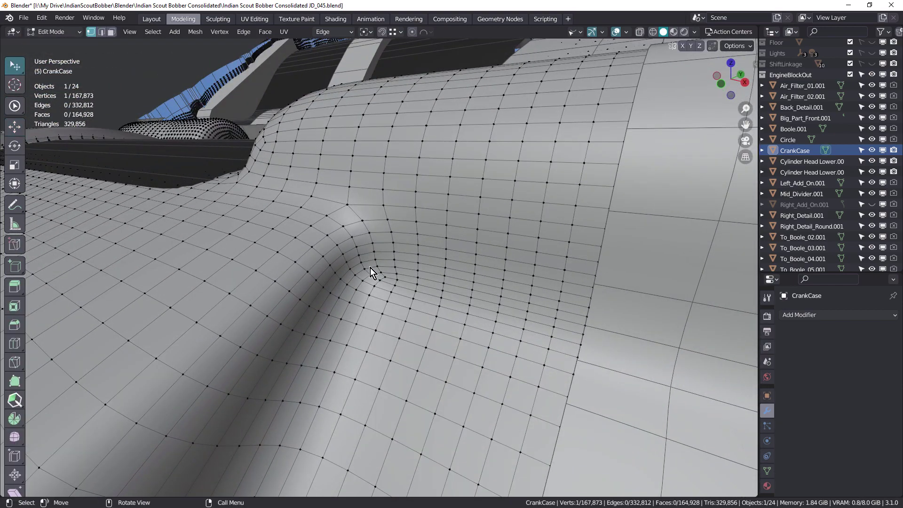
{"action": "key", "text": "Tab"}
{"action": "key", "text": "alt+a"}
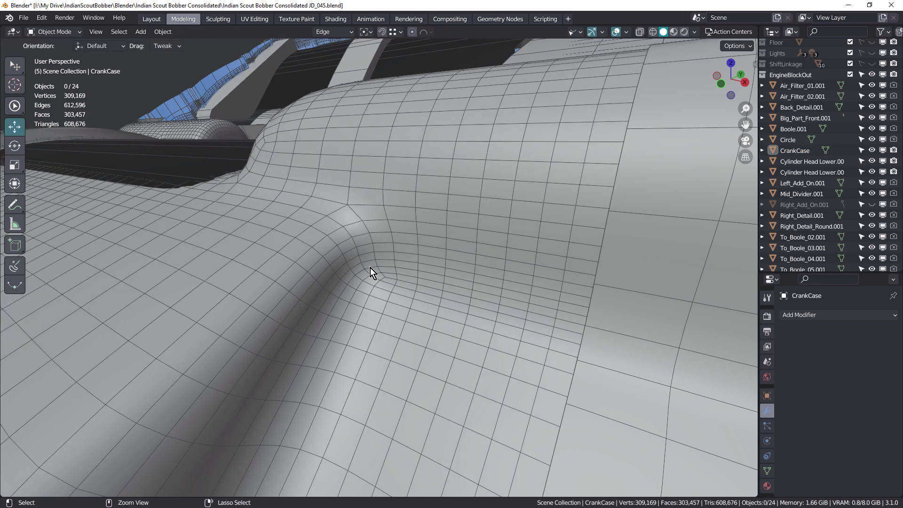
Step: Add and apply a level-1 Subdivision modifier, then add a fresh level-1 Subdivision with Ctrl+1
{"action": "key", "text": "ctrl+2"}
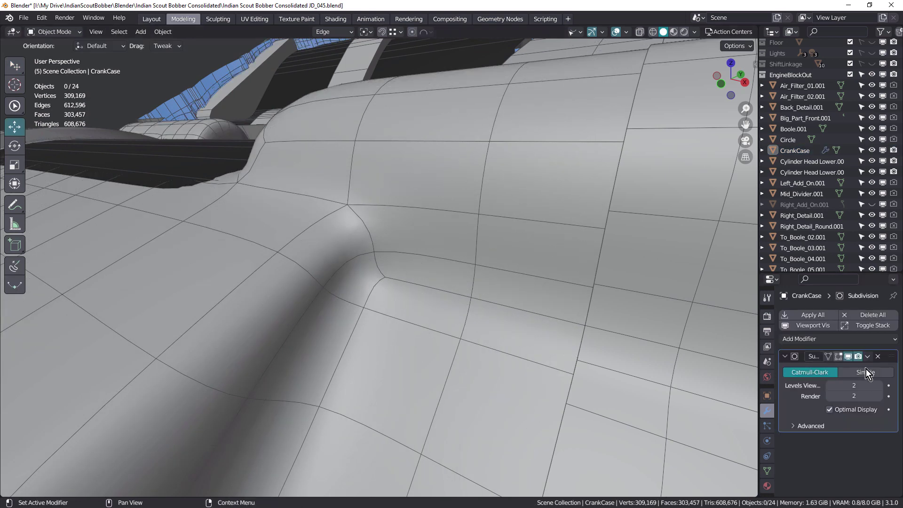
{"action": "left_click", "coordinate": [829, 385]}
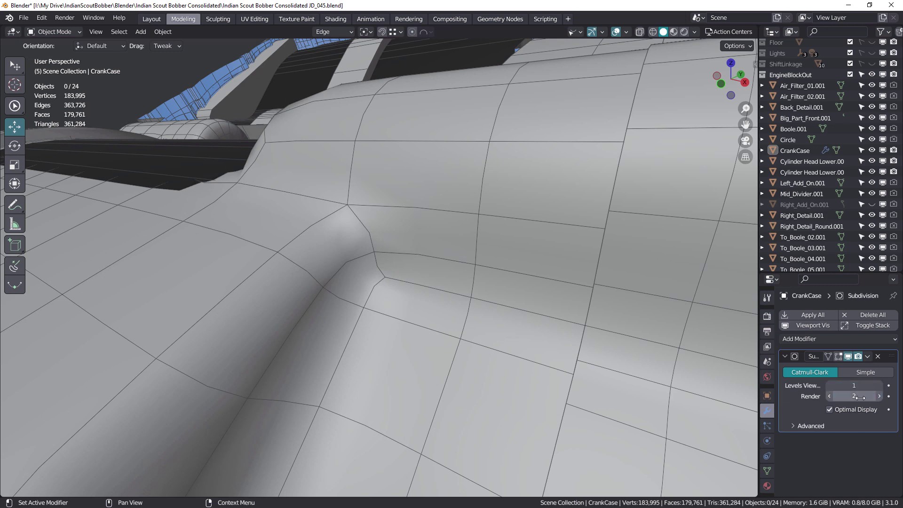
{"action": "left_click", "coordinate": [830, 396]}
{"action": "left_click", "coordinate": [867, 356]}
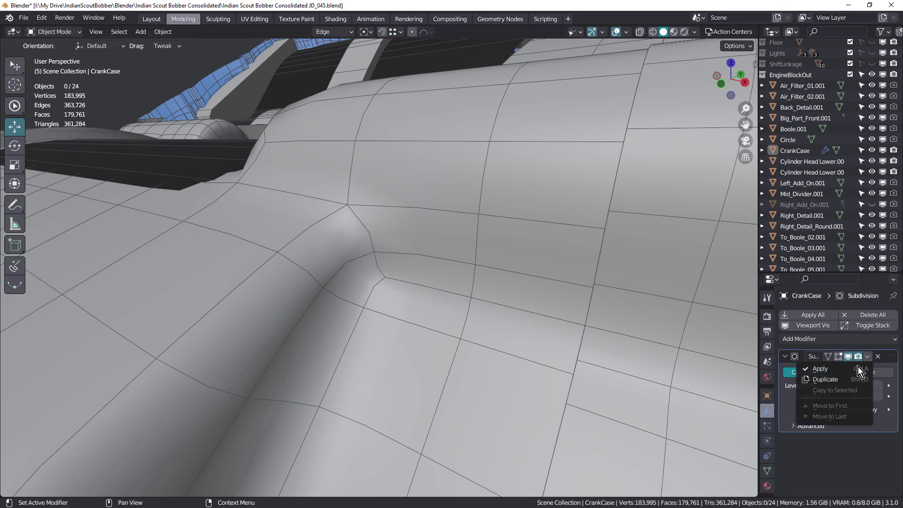
{"action": "left_click", "coordinate": [854, 368]}
{"action": "mouse_move", "coordinate": [390, 286]}
{"action": "middle_mouse_down"}
{"action": "mouse_move", "coordinate": [382, 331]}
{"action": "mouse_move", "coordinate": [404, 310]}
{"action": "mouse_move", "coordinate": [423, 356]}
{"action": "mouse_move", "coordinate": [379, 267]}
{"action": "mouse_move", "coordinate": [408, 267]}
{"action": "mouse_move", "coordinate": [412, 252]}
{"action": "mouse_move", "coordinate": [394, 284]}
{"action": "mouse_move", "coordinate": [428, 290]}
{"action": "mouse_move", "coordinate": [375, 292]}
{"action": "mouse_move", "coordinate": [324, 218]}
{"action": "mouse_move", "coordinate": [384, 254]}
{"action": "mouse_move", "coordinate": [323, 258]}
{"action": "mouse_move", "coordinate": [368, 252]}
{"action": "mouse_move", "coordinate": [392, 272]}
{"action": "middle_mouse_up"}
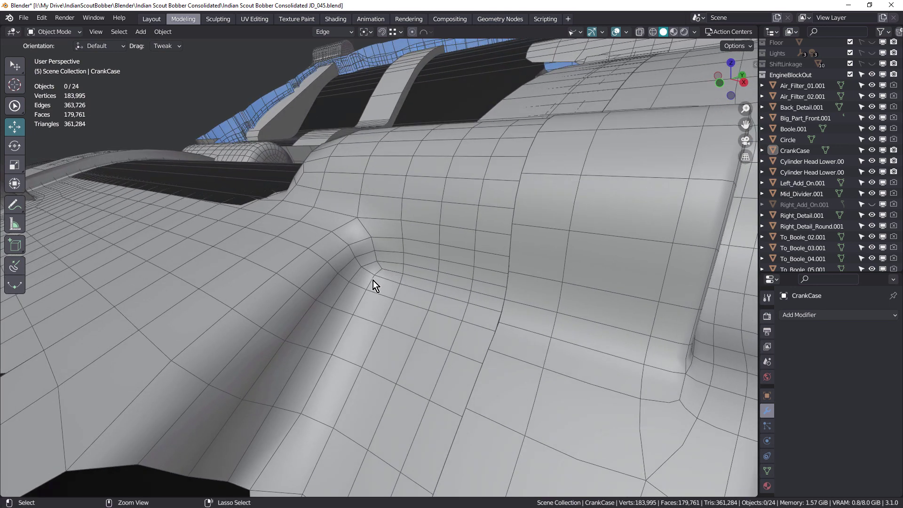
{"action": "key", "text": "ctrl+1"}
Step: Enter Edit Mode on CrankCase and enable Auto Merge Vertices in the viewport header
{"action": "key", "text": "Tab"}
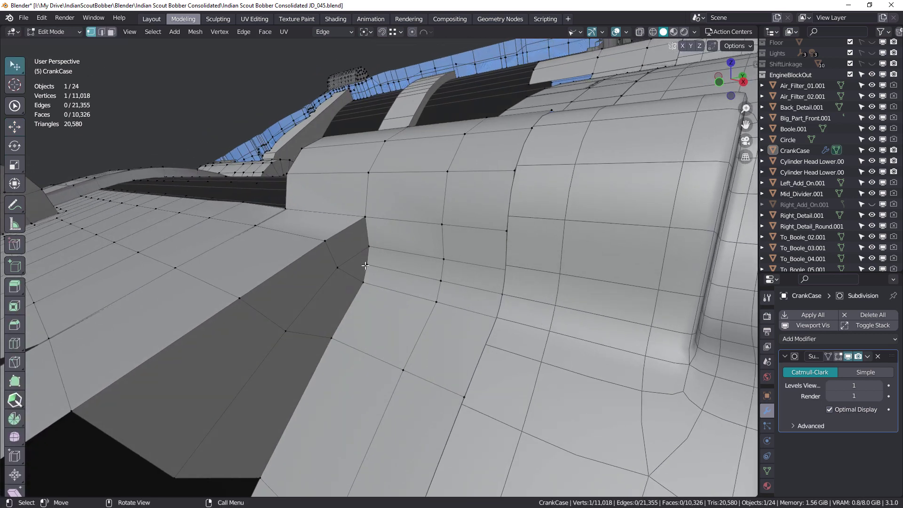
{"action": "scroll", "coordinate": [365, 266], "scroll_direction": "up", "scroll_amount": 1}
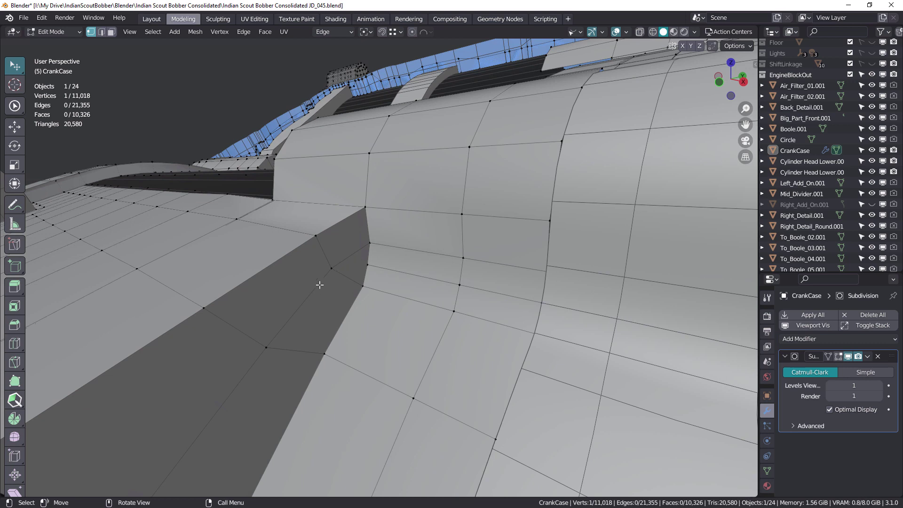
{"action": "scroll", "coordinate": [360, 266], "scroll_direction": "up", "scroll_amount": 1}
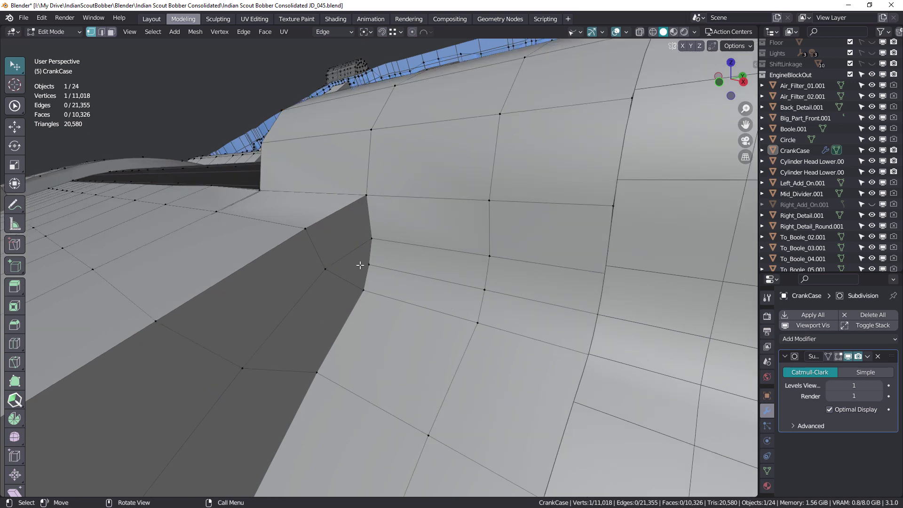
{"action": "middle_click_drag", "start_coordinate": [359, 265], "coordinate": [352, 262]}
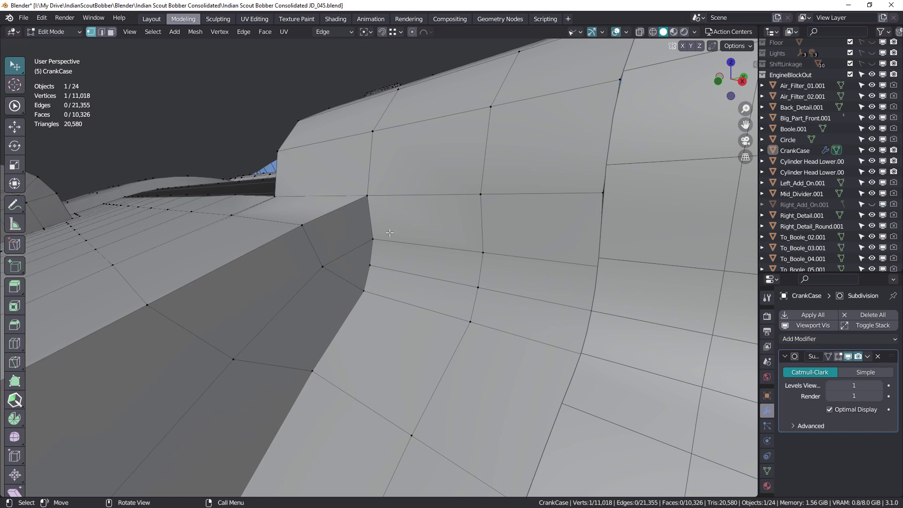
{"action": "left_click", "coordinate": [712, 46]}
{"action": "middle_click_drag", "start_coordinate": [337, 292], "coordinate": [361, 264]}
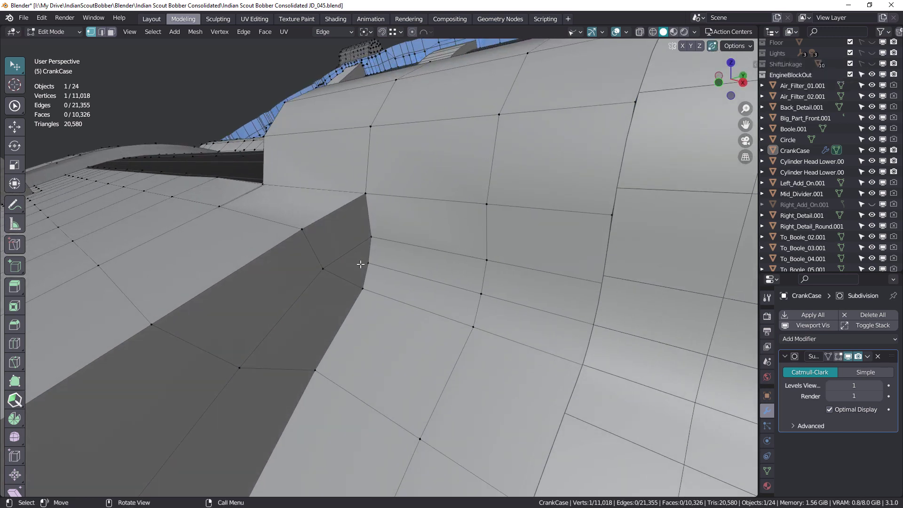
Step: Knife-cut a thin triangle between the crease edge and the lower corner vertex
{"action": "key", "text": "k"}
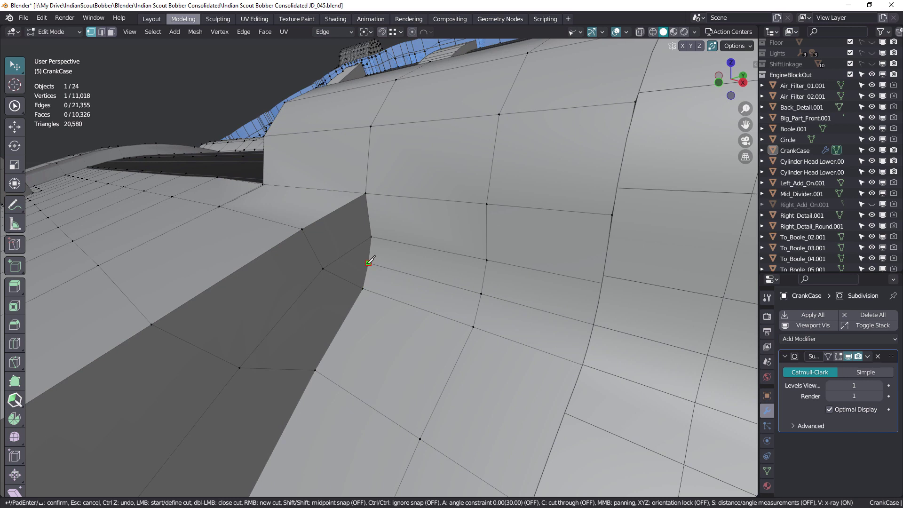
{"action": "left_click", "coordinate": [368, 262]}
{"action": "left_click", "coordinate": [240, 367]}
{"action": "left_click", "coordinate": [352, 283]}
{"action": "left_click", "coordinate": [240, 367]}
{"action": "key", "text": "Return"}
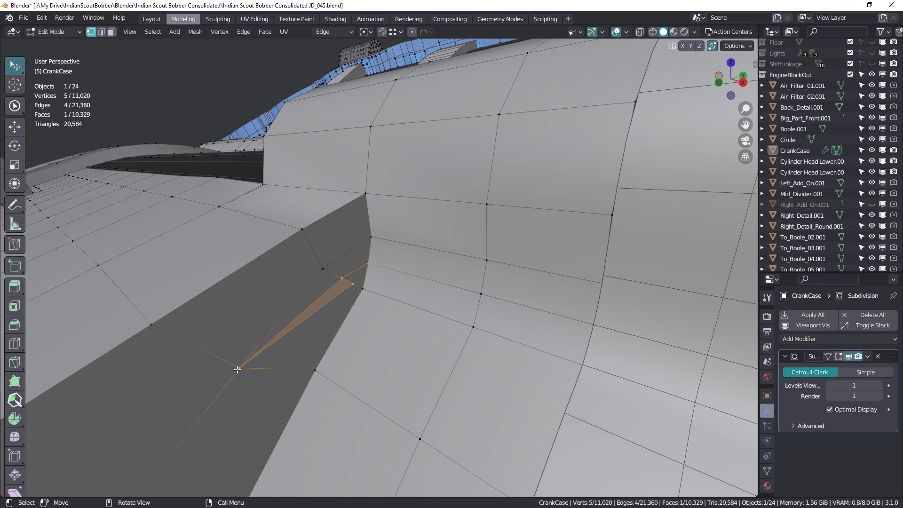
Step: Dissolve one long edge of the thin triangle in edge select mode
{"action": "mouse_move", "coordinate": [314, 306]}
{"action": "middle_mouse_down"}
{"action": "mouse_move", "coordinate": [323, 312]}
{"action": "mouse_move", "coordinate": [323, 299]}
{"action": "middle_mouse_up"}
{"action": "key", "text": "2"}
{"action": "left_click", "coordinate": [322, 299]}
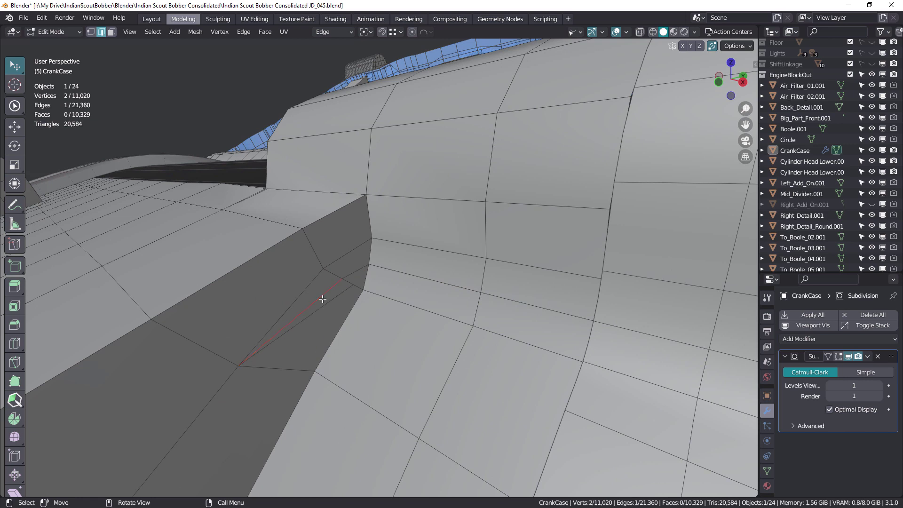
{"action": "key", "text": "ctrl+x"}
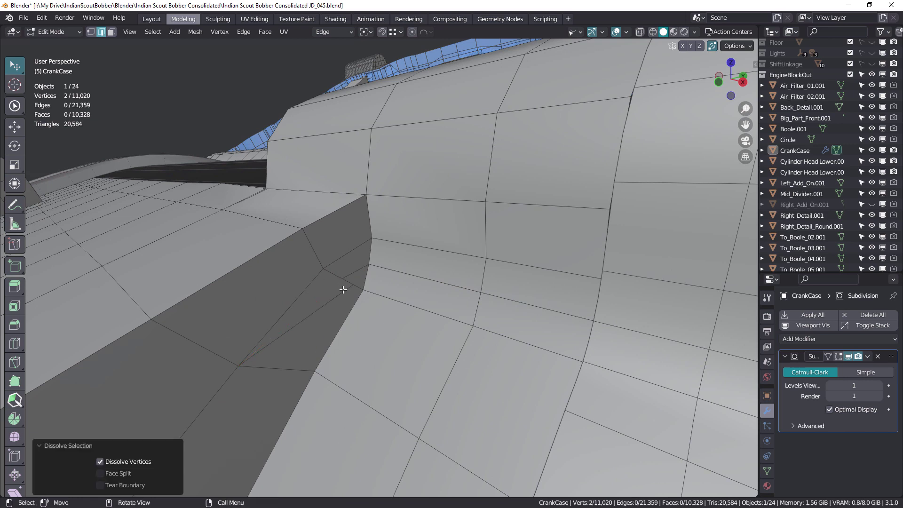
{"action": "middle_click_drag", "start_coordinate": [343, 289], "coordinate": [343, 286]}
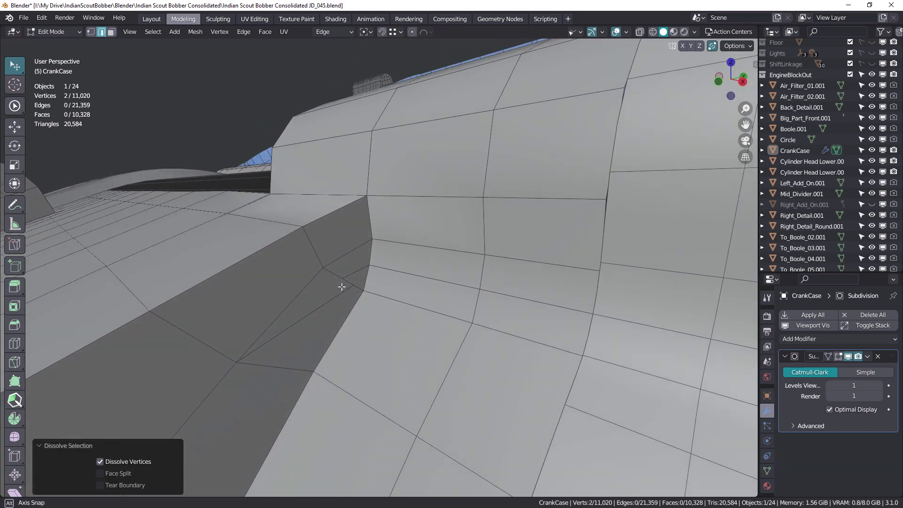
Step: Slide the leftover vertex near the crease along its edge by factor 0.141
{"action": "key", "text": "1"}
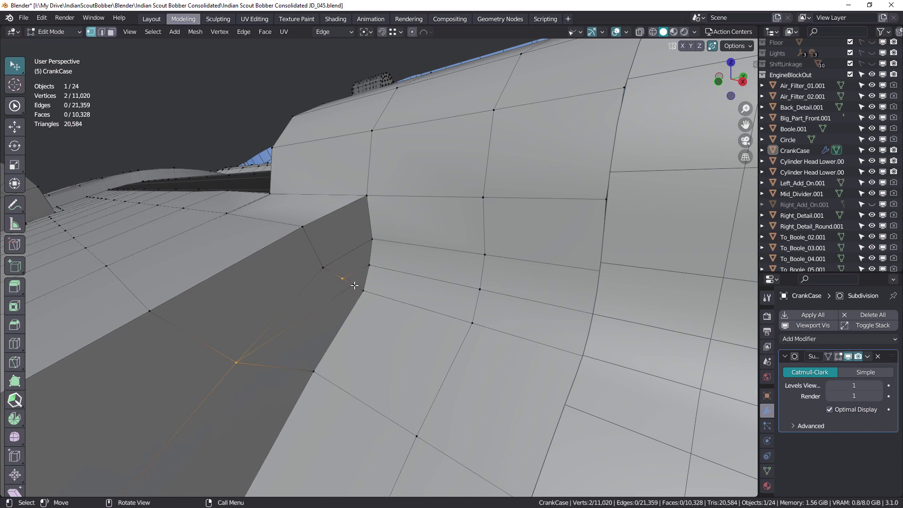
{"action": "left_click", "coordinate": [355, 286]}
{"action": "key", "text": "shift+v"}
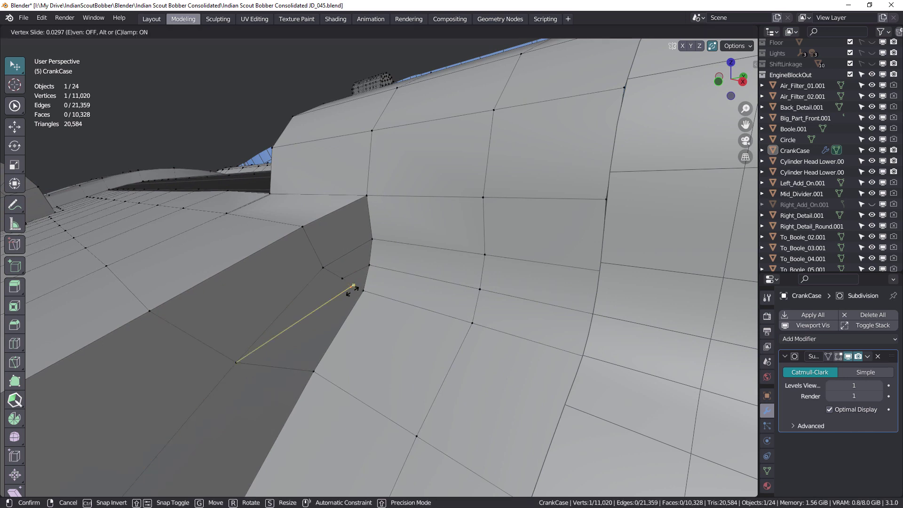
{"action": "left_click", "coordinate": [338, 302]}
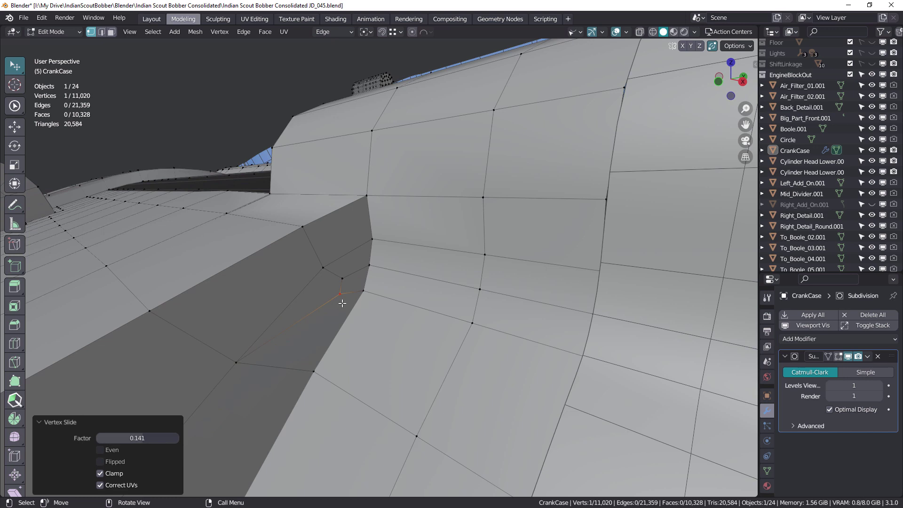
{"action": "middle_click_drag", "start_coordinate": [319, 303], "coordinate": [317, 302]}
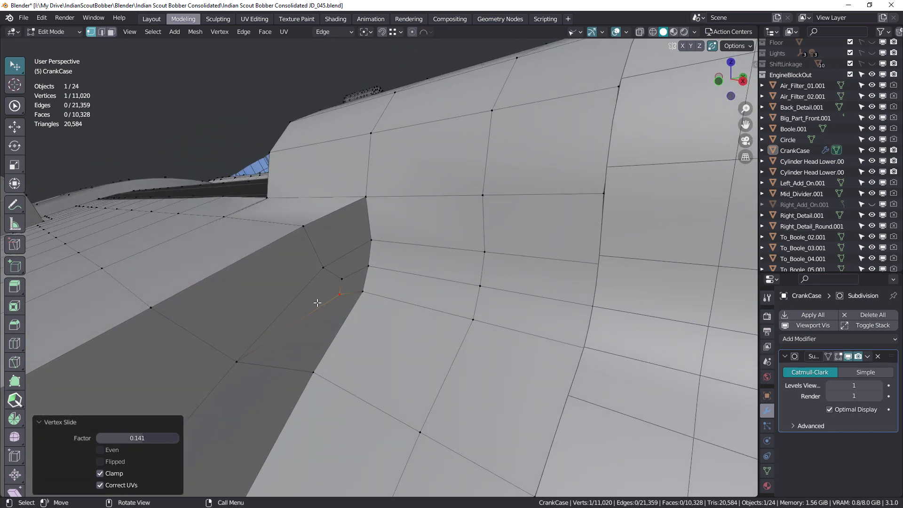
{"action": "scroll", "coordinate": [256, 352], "scroll_direction": "down", "scroll_amount": 5}
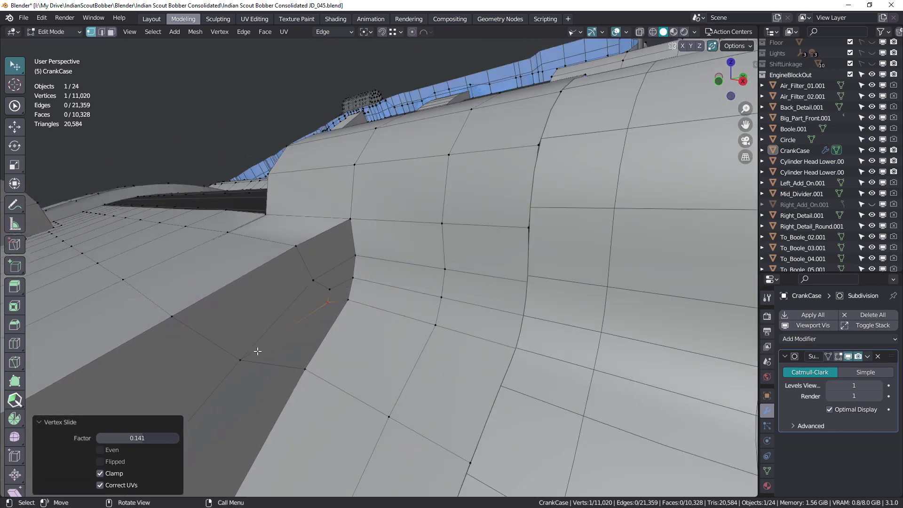
{"action": "scroll", "coordinate": [283, 327], "scroll_direction": "up", "scroll_amount": 4}
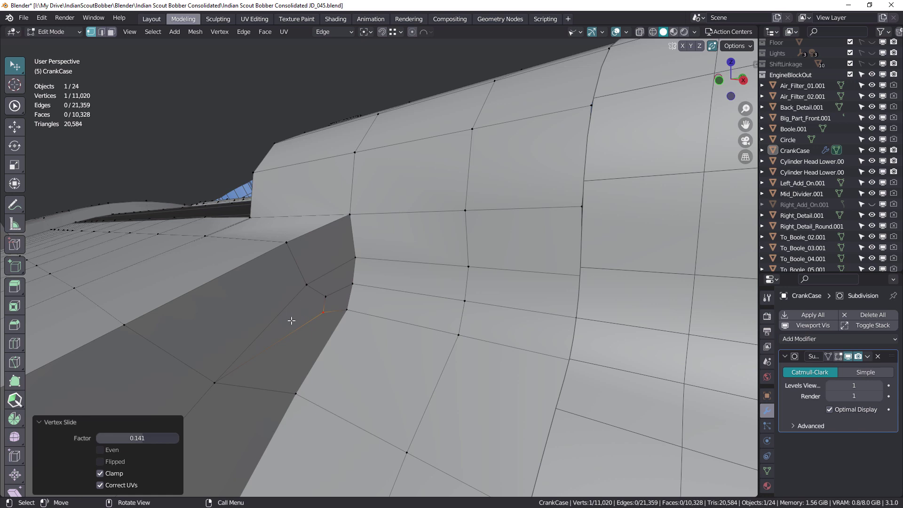
{"action": "middle_click_drag", "start_coordinate": [291, 320], "coordinate": [342, 262]}
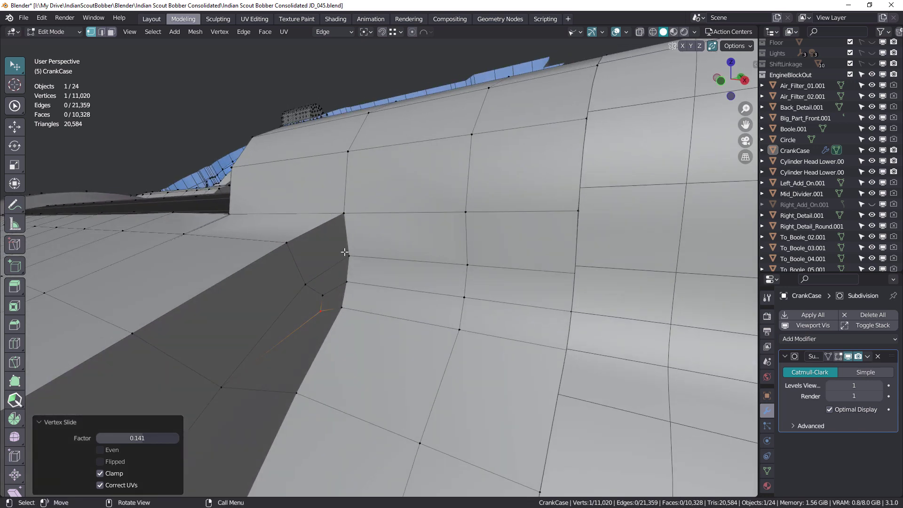
Step: Select the edge loops through the new vertex to check flow, then review the corner in Object Mode
{"action": "key", "text": "2"}
{"action": "double_click", "coordinate": [344, 297]}
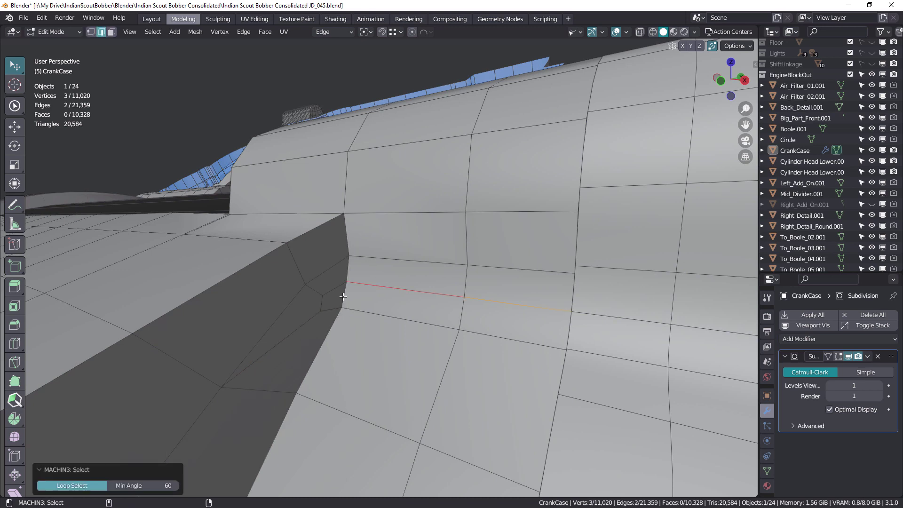
{"action": "double_click", "coordinate": [343, 296]}
{"action": "mouse_move", "coordinate": [343, 296]}
{"action": "middle_mouse_down"}
{"action": "mouse_move", "coordinate": [358, 273]}
{"action": "mouse_move", "coordinate": [350, 297]}
{"action": "mouse_move", "coordinate": [364, 298]}
{"action": "mouse_move", "coordinate": [341, 287]}
{"action": "middle_mouse_up"}
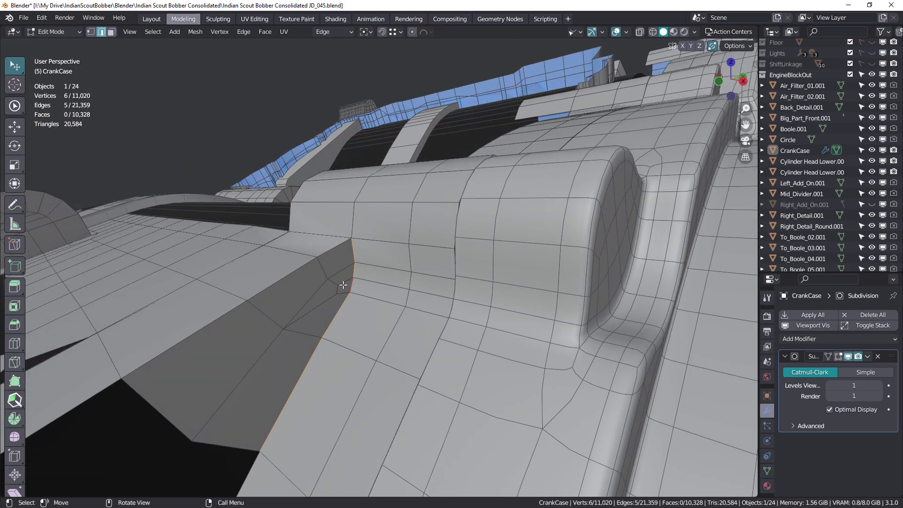
{"action": "key", "text": "Tab"}
{"action": "middle_click_drag", "start_coordinate": [360, 292], "coordinate": [323, 287]}
{"action": "middle_click_drag", "start_coordinate": [295, 320], "coordinate": [380, 266]}
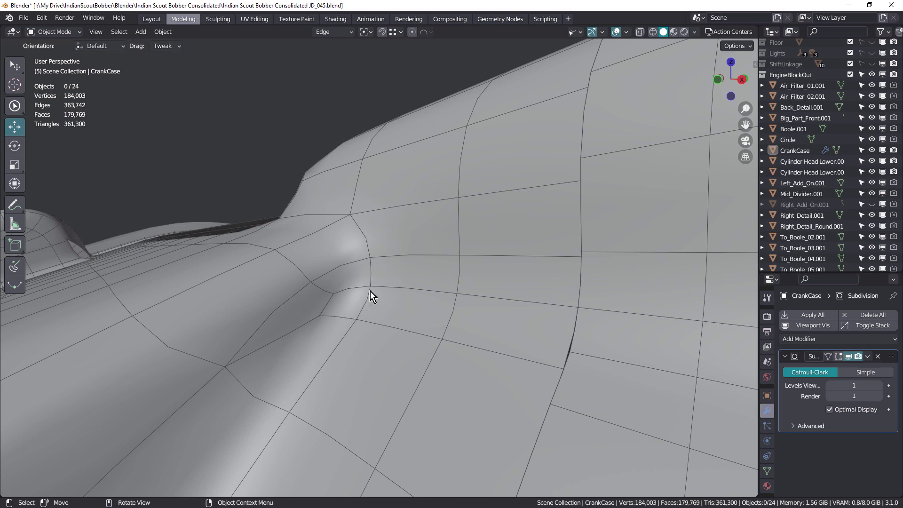
Step: Apply the level-1 Subdivision modifier and enter Edit Mode on the 42,707-vertex mesh
{"action": "left_click", "coordinate": [868, 357]}
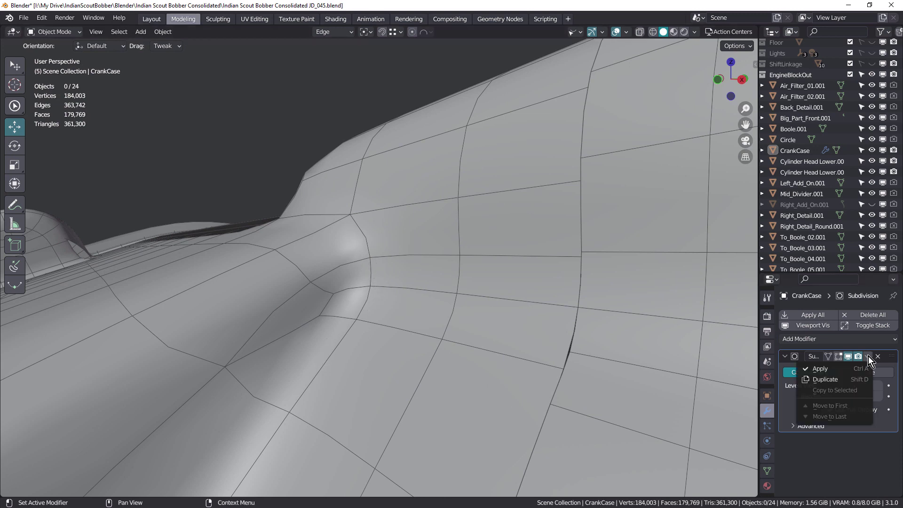
{"action": "left_click", "coordinate": [833, 368]}
{"action": "middle_click_drag", "start_coordinate": [417, 311], "coordinate": [340, 290]}
{"action": "scroll", "coordinate": [352, 292], "scroll_direction": "down", "scroll_amount": 4}
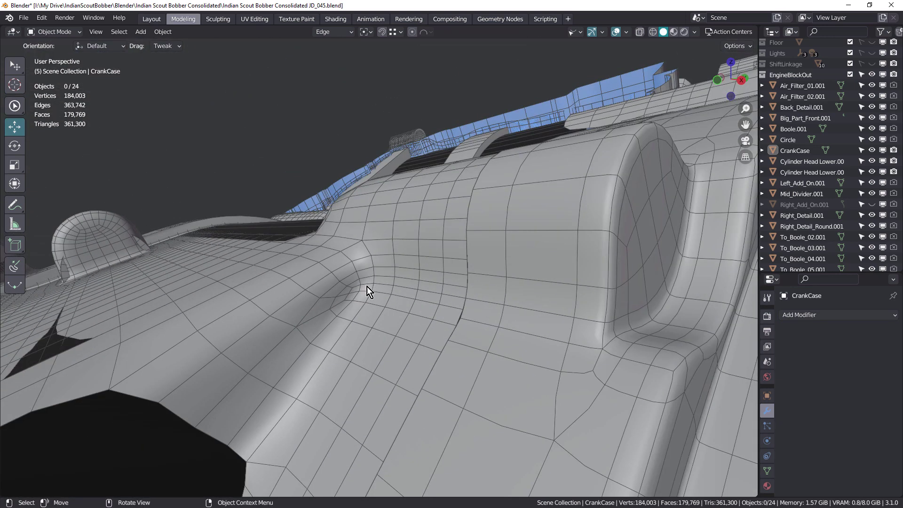
{"action": "key", "text": "Tab"}
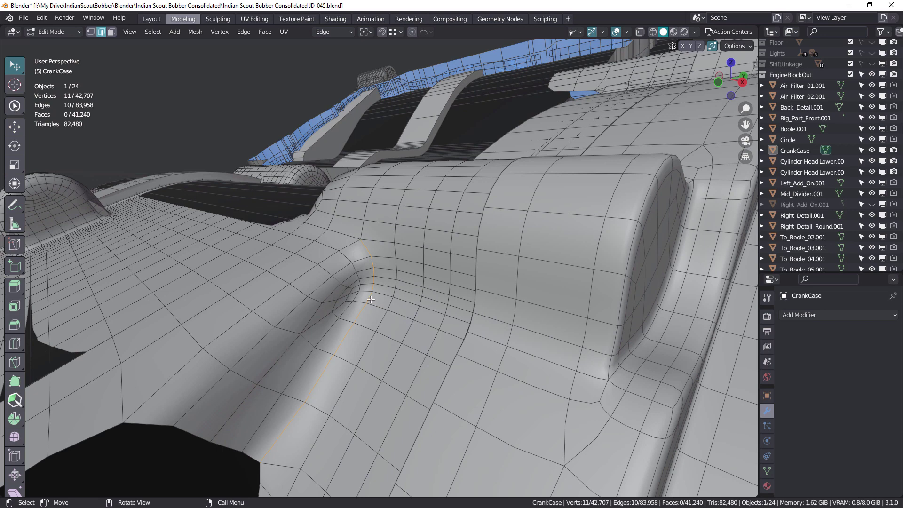
Step: Return to Object Mode and add a new level-1 Catmull-Clark Subdivision with Ctrl+1
{"action": "scroll", "coordinate": [379, 294], "scroll_direction": "down", "scroll_amount": 3}
{"action": "mouse_move", "coordinate": [382, 288]}
{"action": "middle_mouse_down"}
{"action": "mouse_move", "coordinate": [371, 296]}
{"action": "mouse_move", "coordinate": [382, 292]}
{"action": "middle_mouse_up"}
{"action": "key", "text": "Tab"}
{"action": "key", "text": "ctrl+1"}
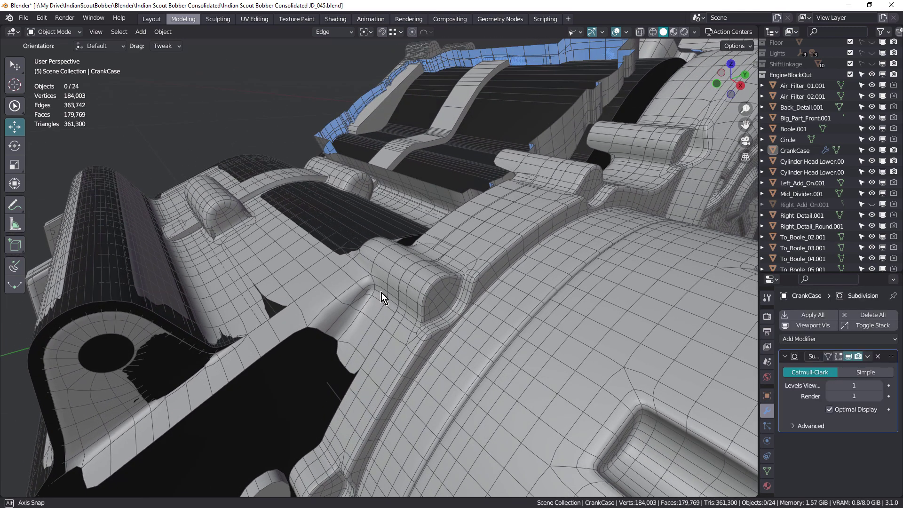